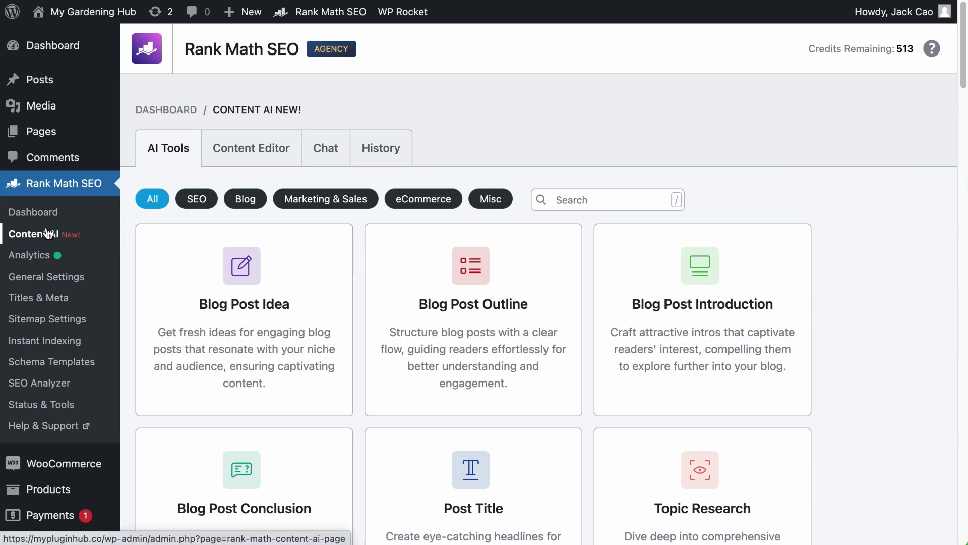
# Step: Browse Content AI tools under eCommerce and Marketing & Sales, then open the Content Editor
pyautogui.click(34, 213)
pyautogui.scroll(-5, 207, 293)
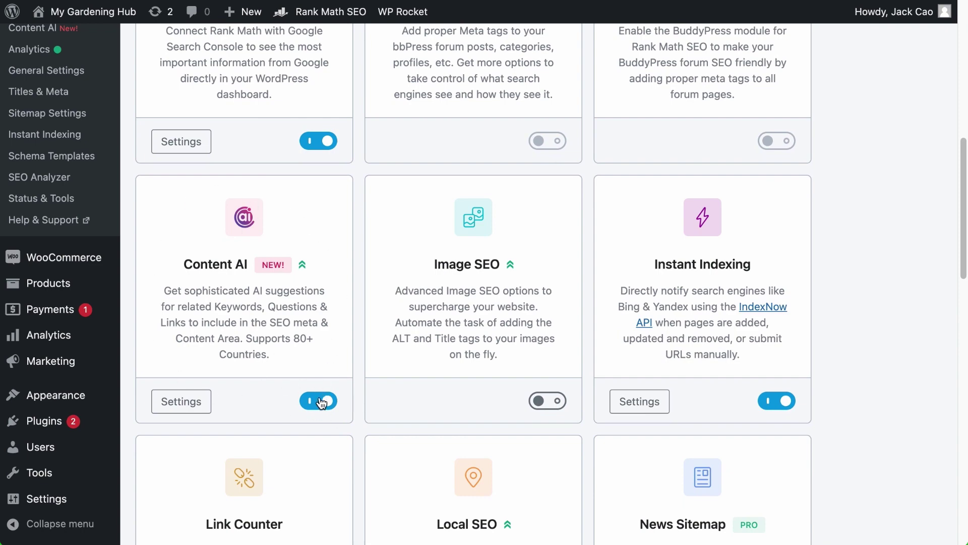
pyautogui.scroll(5, 322, 303)
pyautogui.click(39, 234)
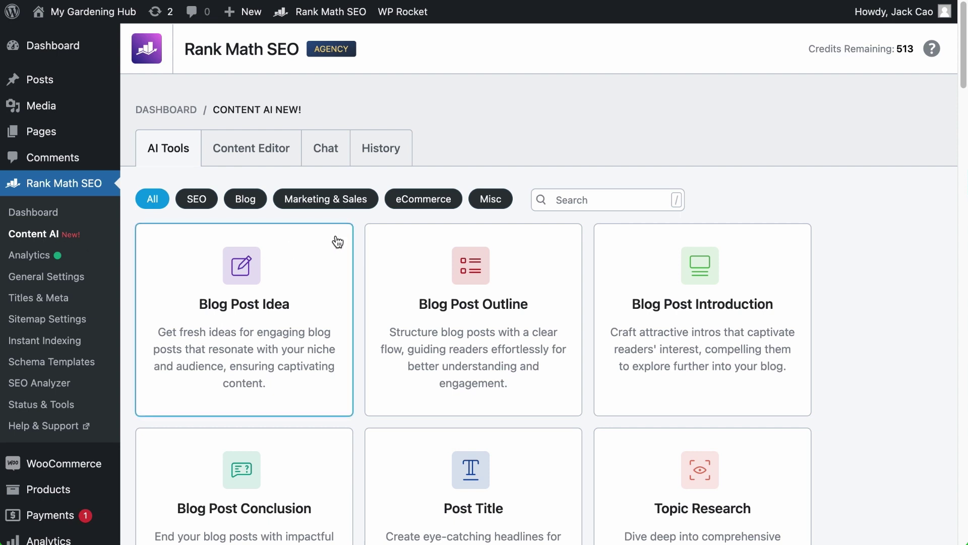
pyautogui.click(422, 199)
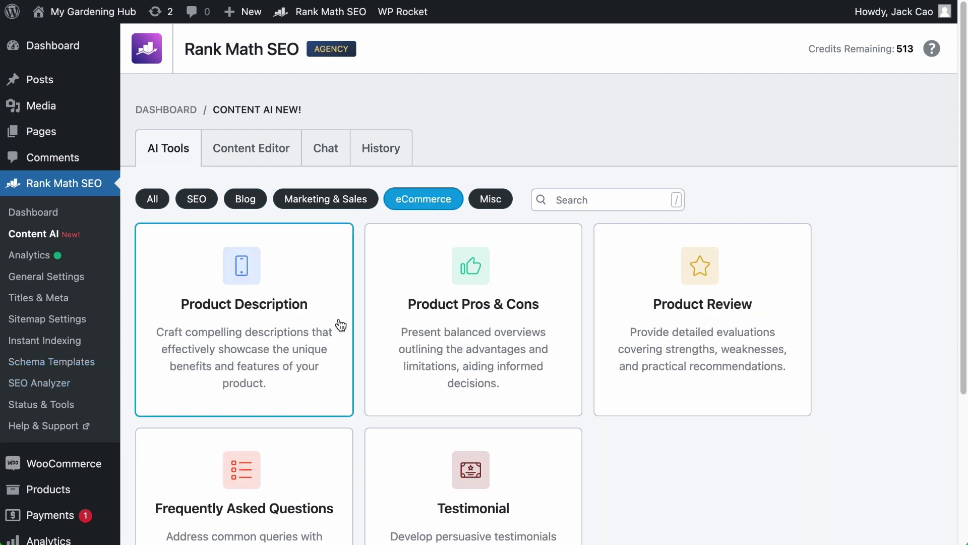
pyautogui.click(324, 199)
pyautogui.scroll(-5, 318, 213)
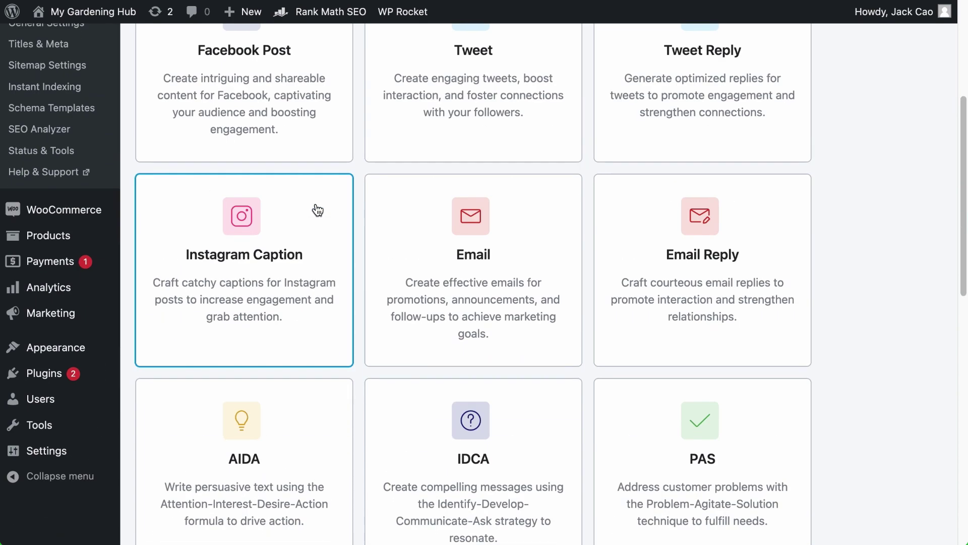
pyautogui.scroll(-4, 523, 230)
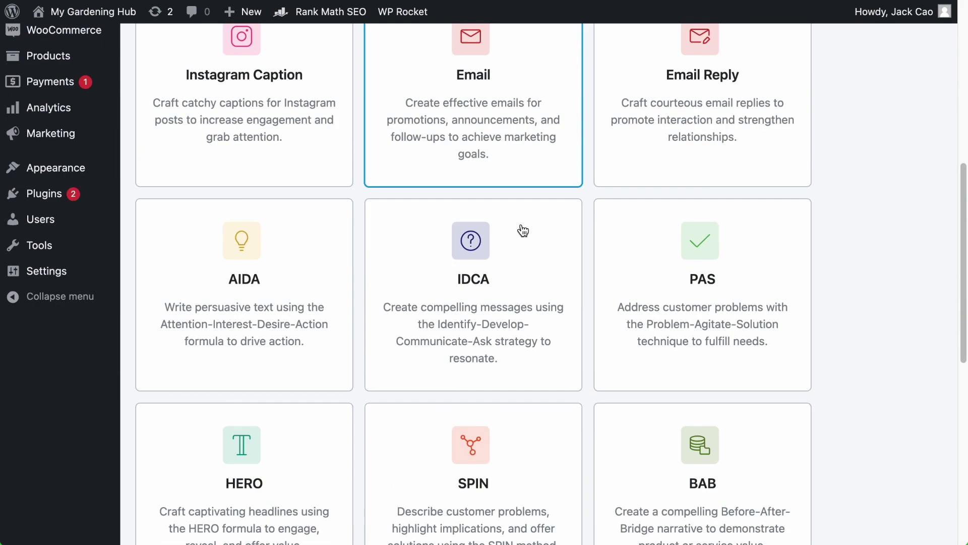
pyautogui.scroll(8, 249, 271)
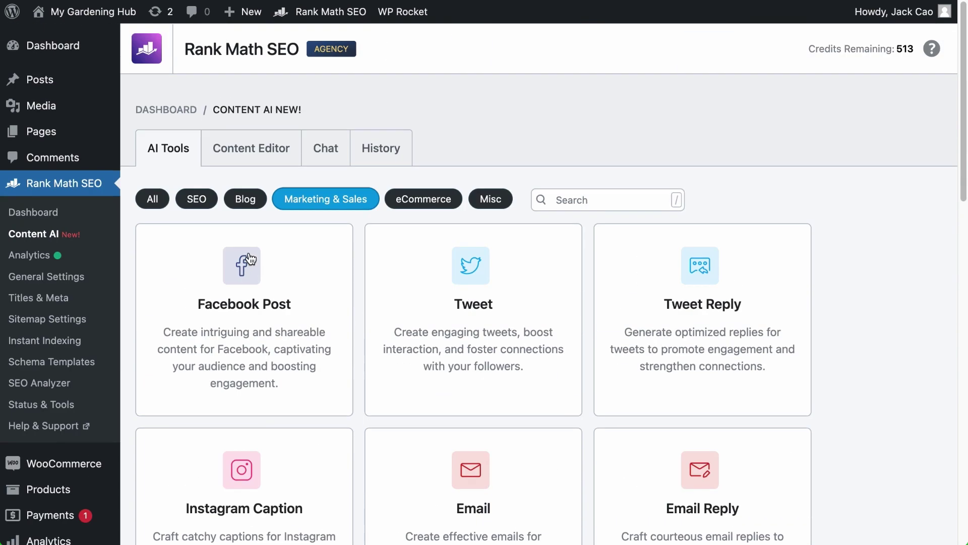
pyautogui.click(253, 148)
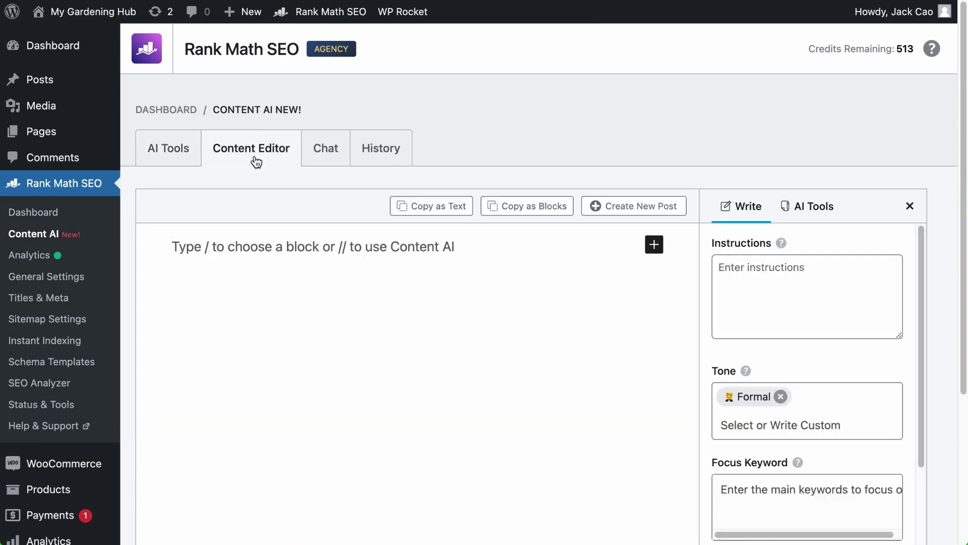
# Step: Show the AI Tools list beside the editor and open the Service Landing Page
pyautogui.click(800, 208)
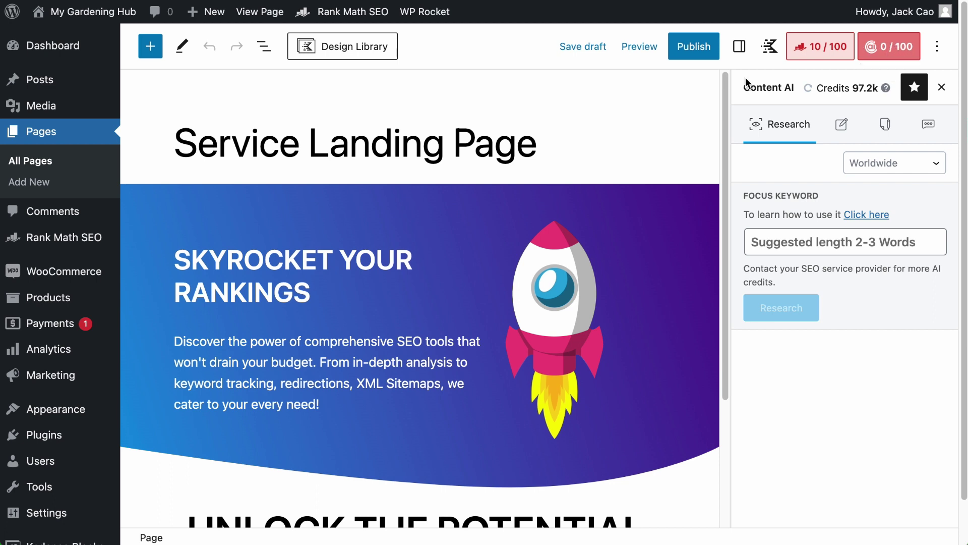
pyautogui.moveTo(64, 236)
pyautogui.rightClick(180, 310)
pyautogui.press('Escape')
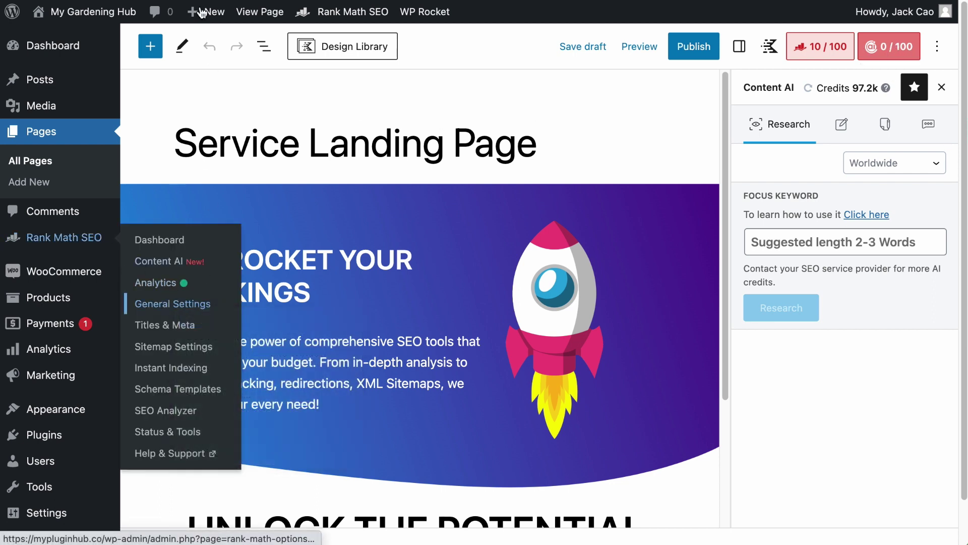
pyautogui.click(176, 305)
pyautogui.scroll(-3, 223, 190)
pyautogui.scroll(-3, 217, 245)
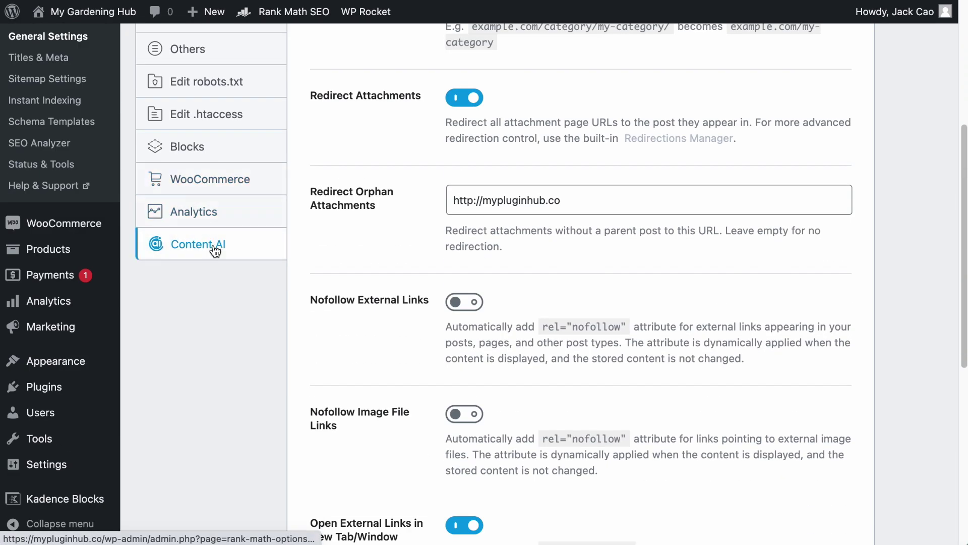
pyautogui.click(216, 245)
pyautogui.scroll(1, 308, 251)
pyautogui.scroll(-5, 307, 250)
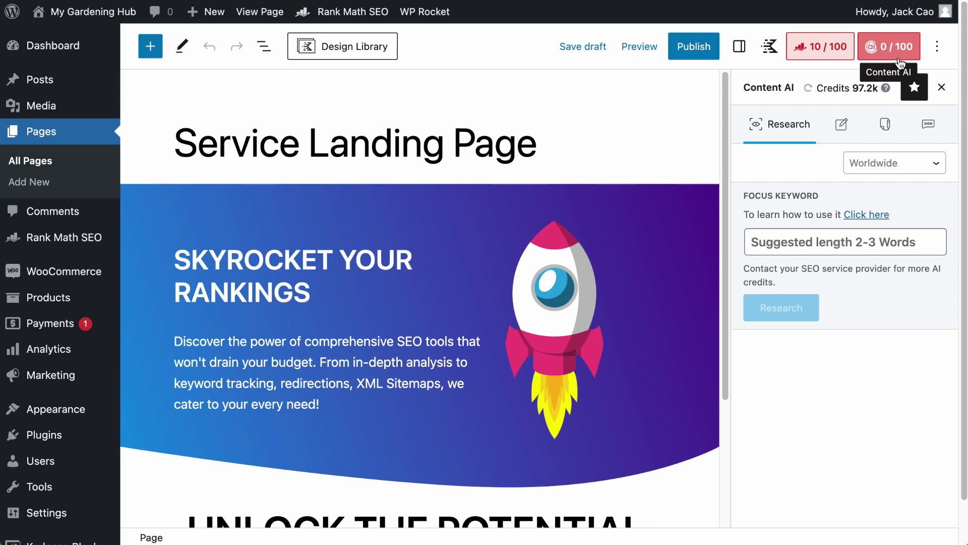
# Step: Open the page's Content AI tools list filtered to Marketing tools
pyautogui.click(885, 125)
pyautogui.scroll(-8, 851, 264)
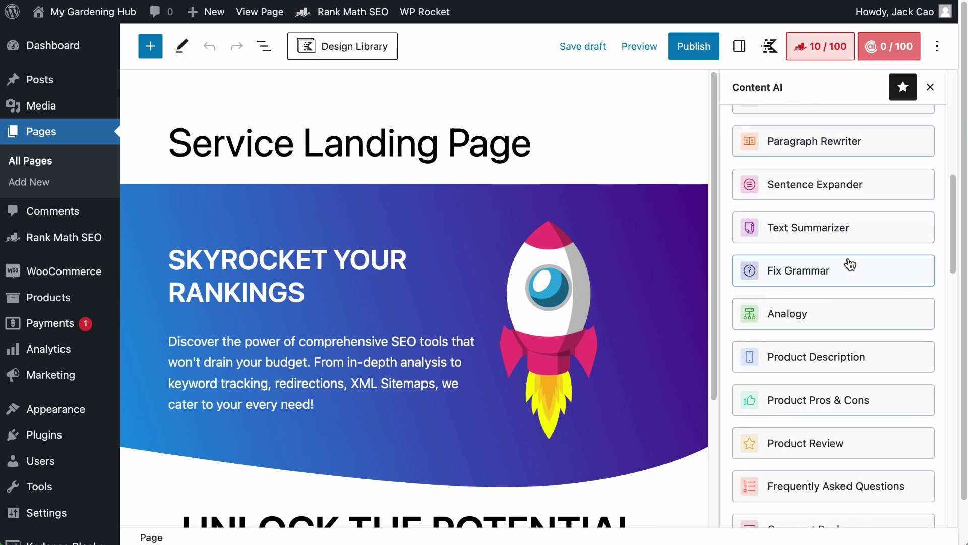
pyautogui.scroll(5, 850, 264)
pyautogui.scroll(4, 850, 264)
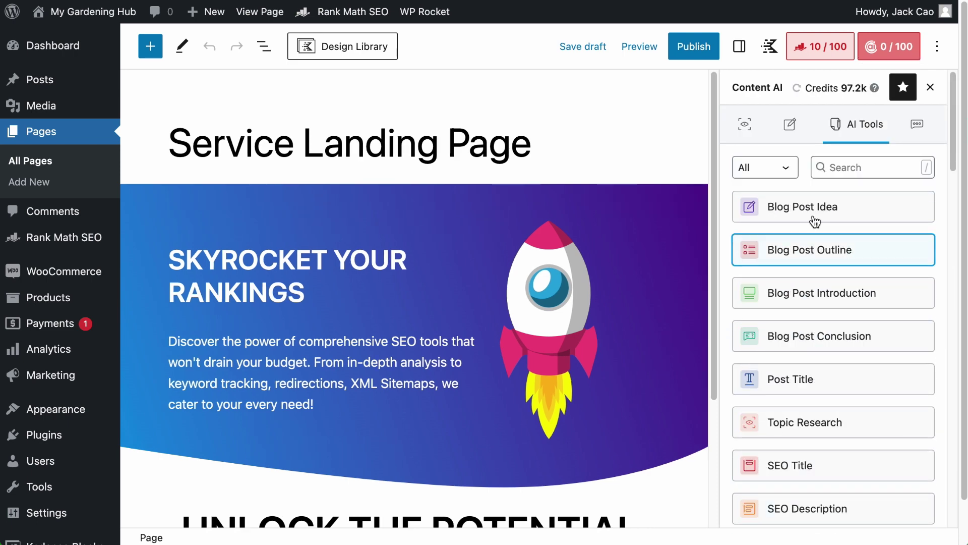
pyautogui.scroll(-2, 813, 248)
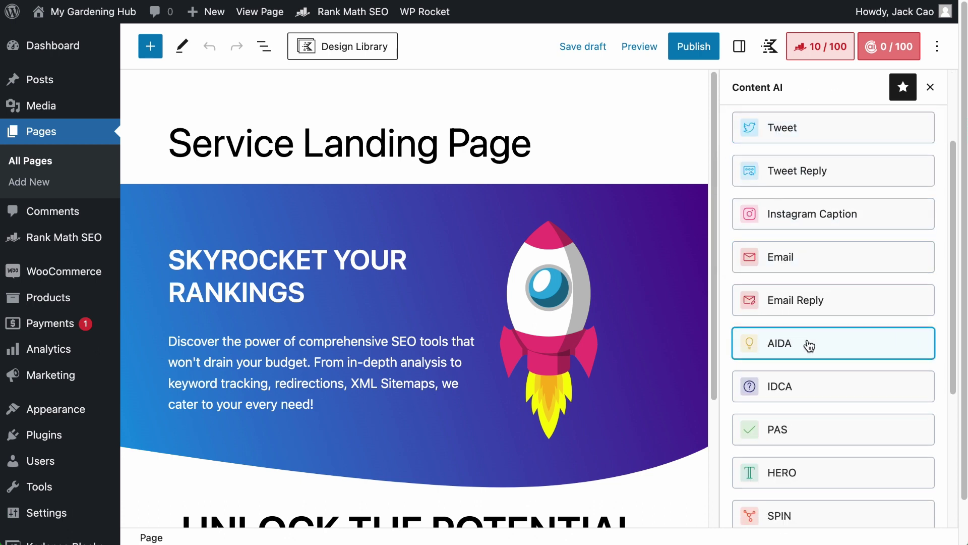
# Step: Add an empty paragraph below the hero description and launch AIDA via //aid
pyautogui.click(448, 407)
pyautogui.press('Return')
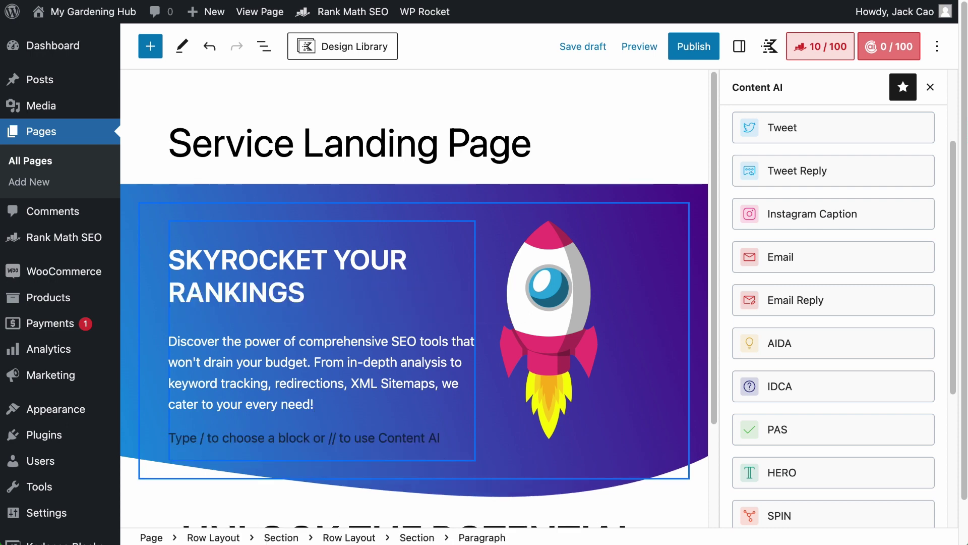
pyautogui.write('//')
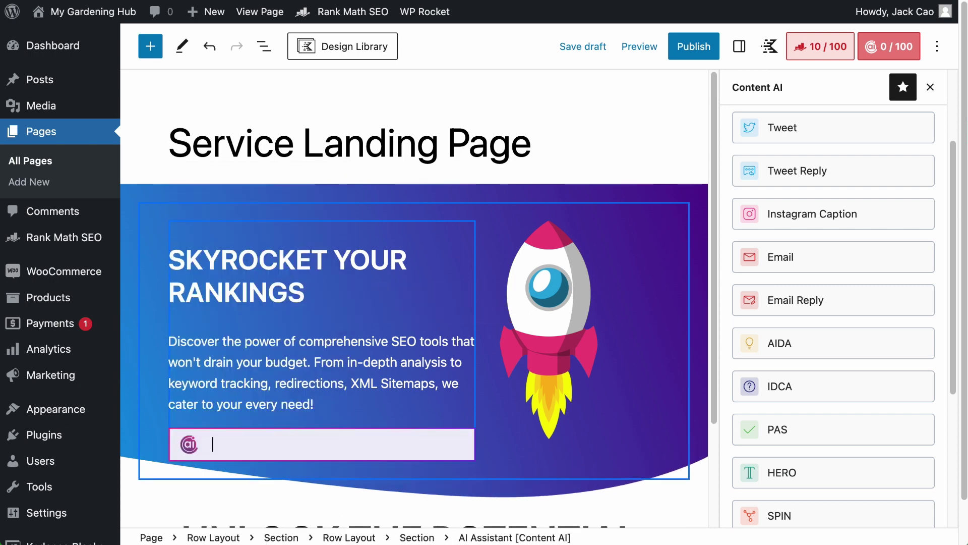
pyautogui.write('aid')
pyautogui.click(295, 405)
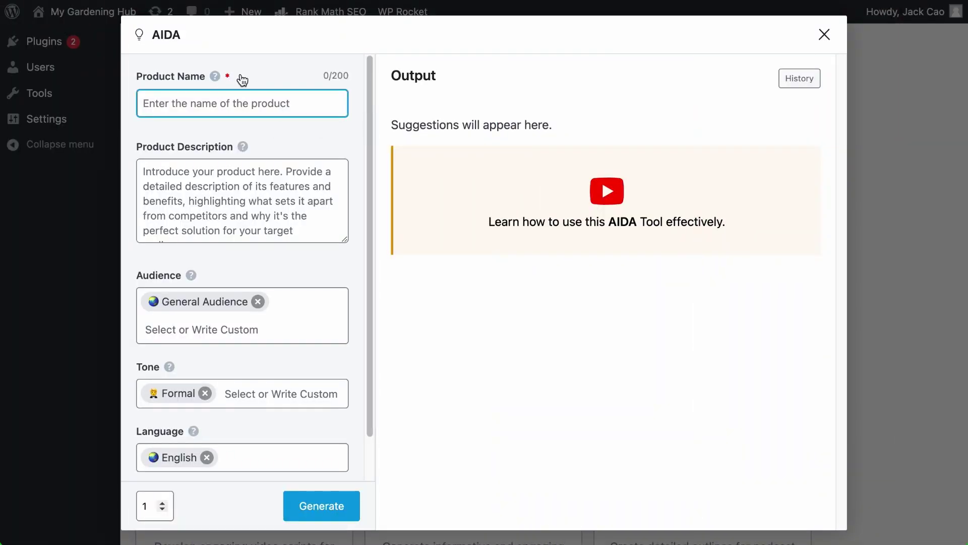
# Step: Enter 'Rank Math' as the AIDA product name and begin the product description
pyautogui.click(235, 101)
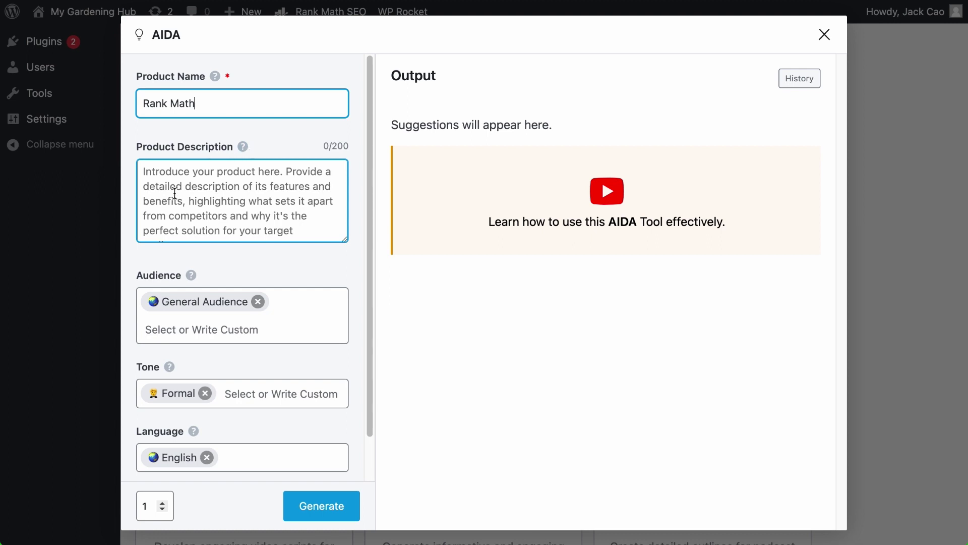
pyautogui.click(317, 239)
pyautogui.write('T')
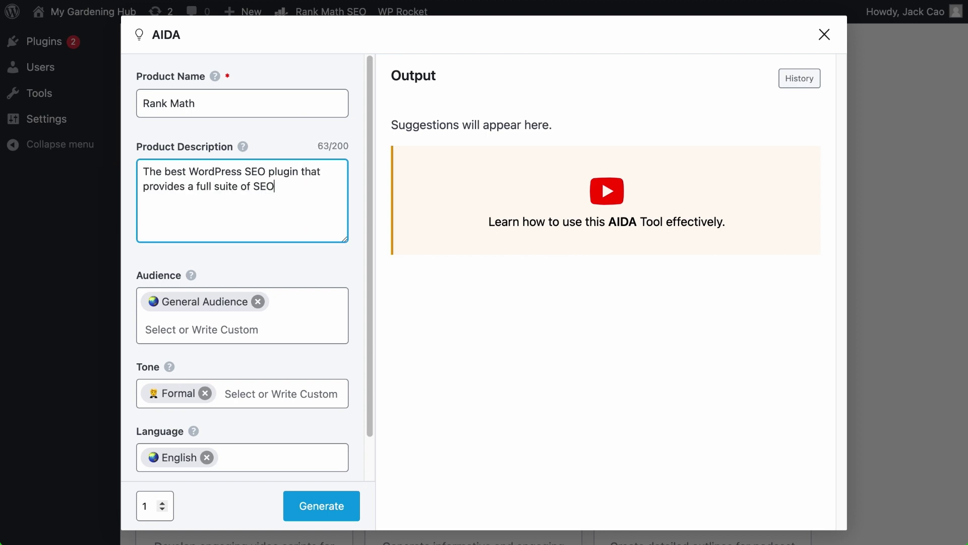
pyautogui.write('tools without breaking the bank. Be it SEO analysis')
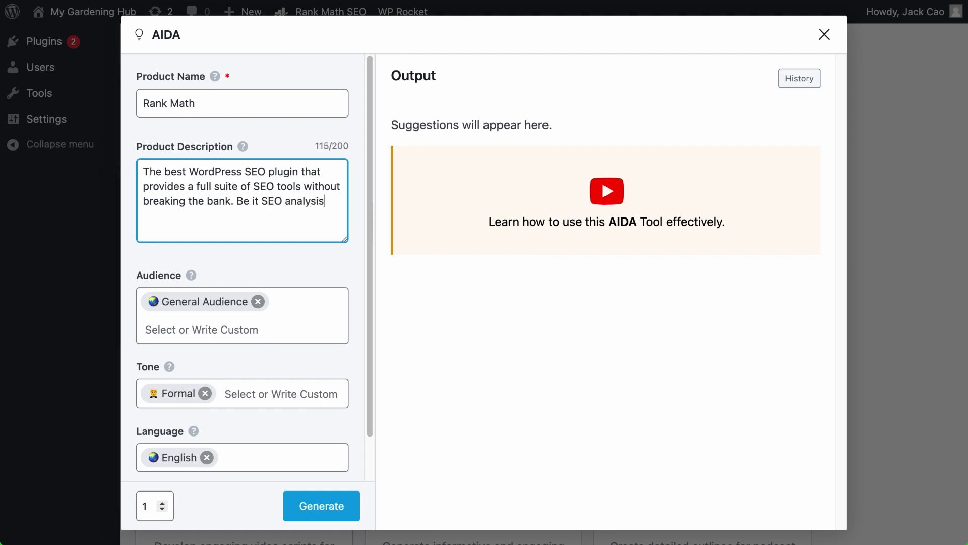
pyautogui.write(', track keywords, redir')
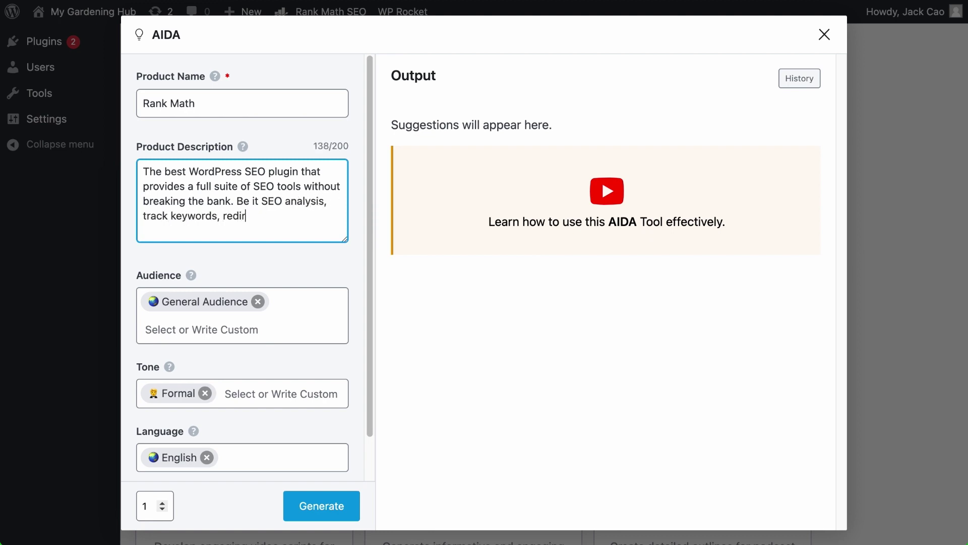
pyautogui.write('ections, XML sitemap, Rank M')
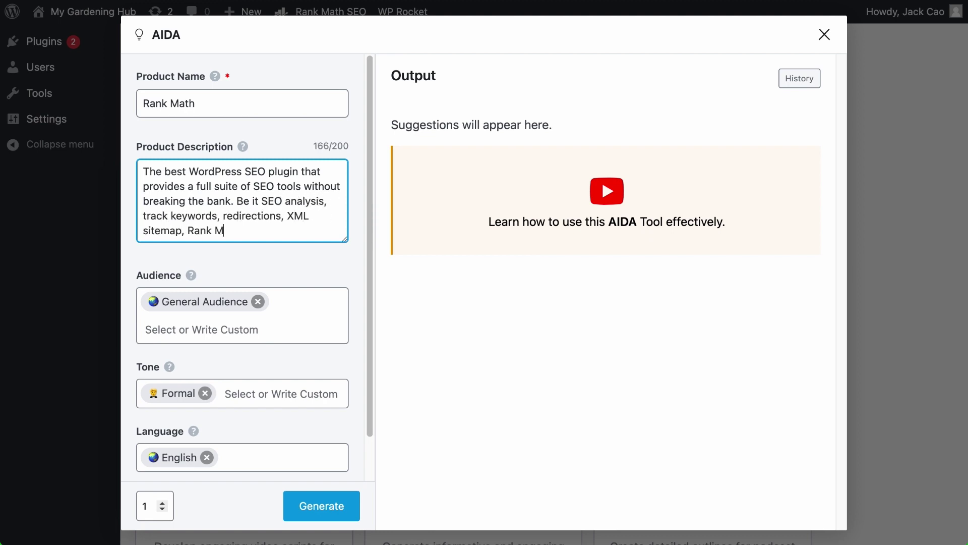
pyautogui.write('ath caters to every SEO need.')
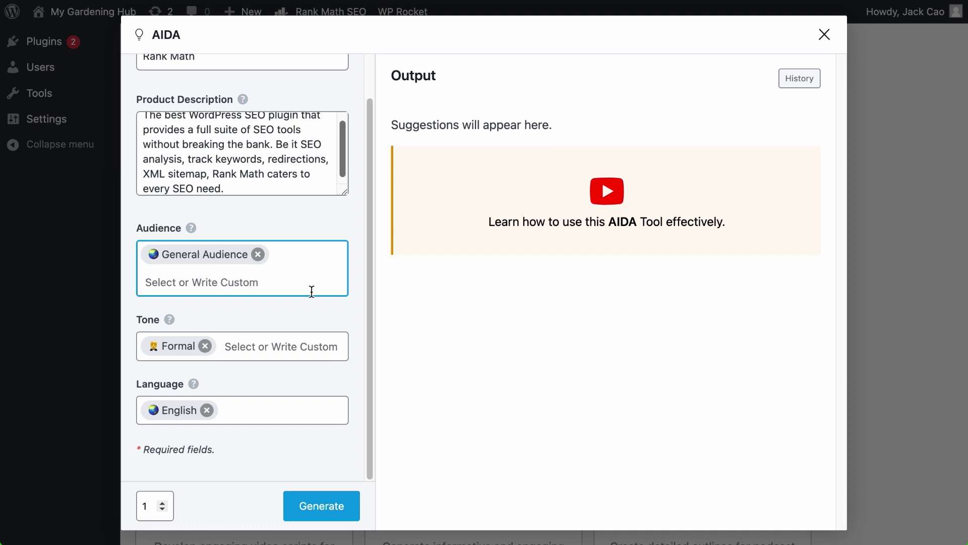
# Step: Replace General Audience with Bloggers, Business Owners and a custom 'WordPress Community' audience
pyautogui.click(258, 305)
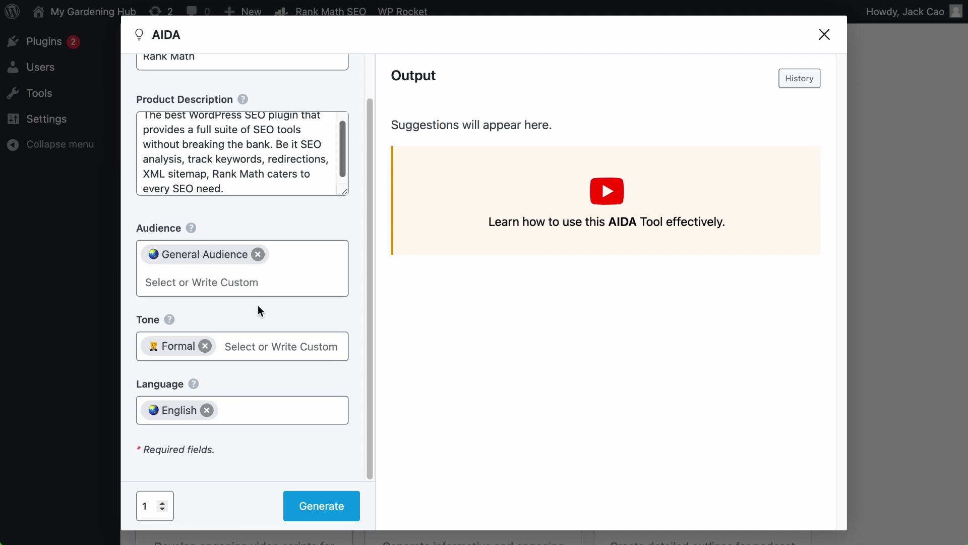
pyautogui.click(232, 257)
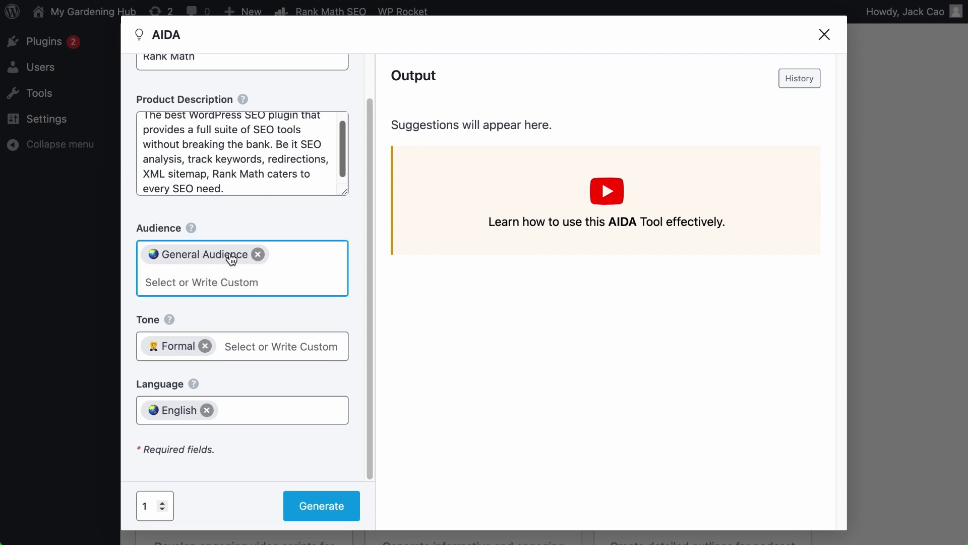
pyautogui.click(258, 255)
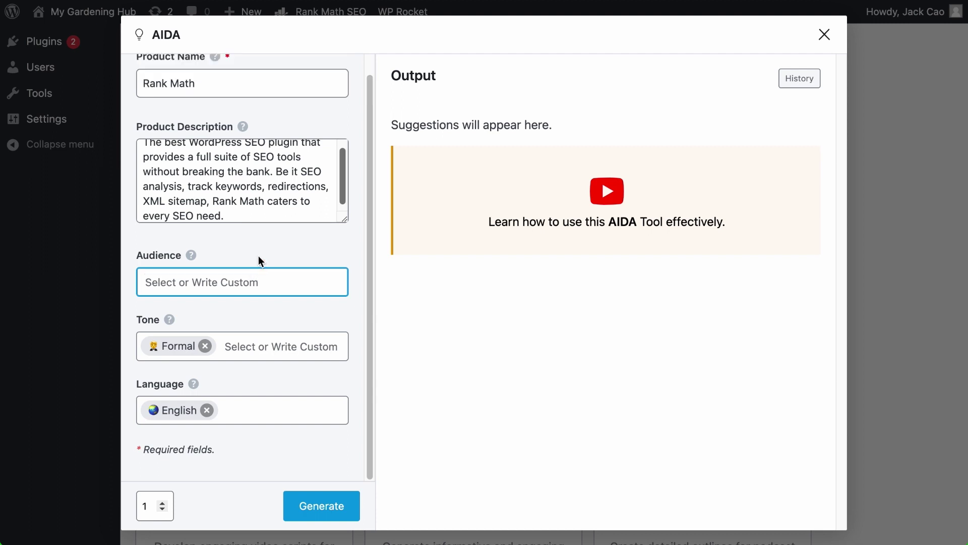
pyautogui.click(248, 282)
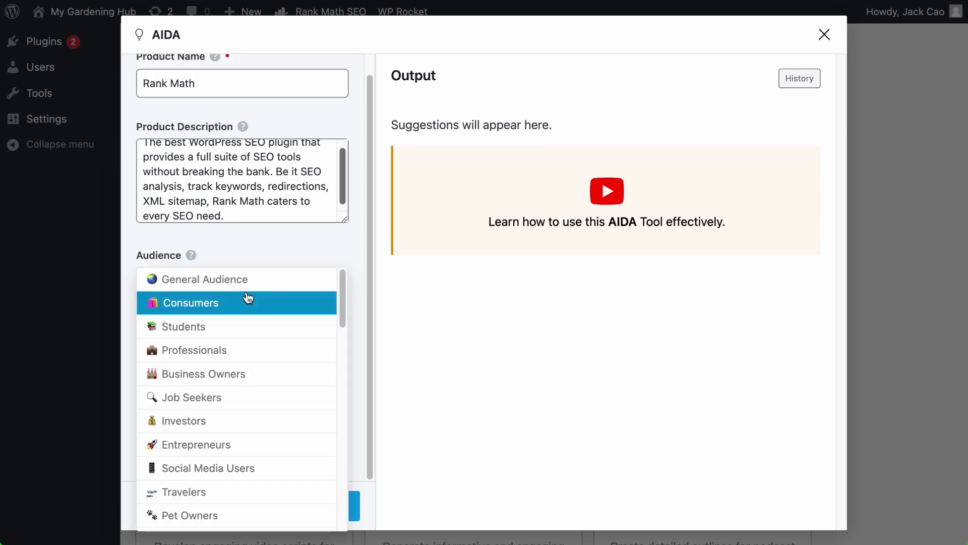
pyautogui.scroll(-5, 243, 379)
pyautogui.click(222, 493)
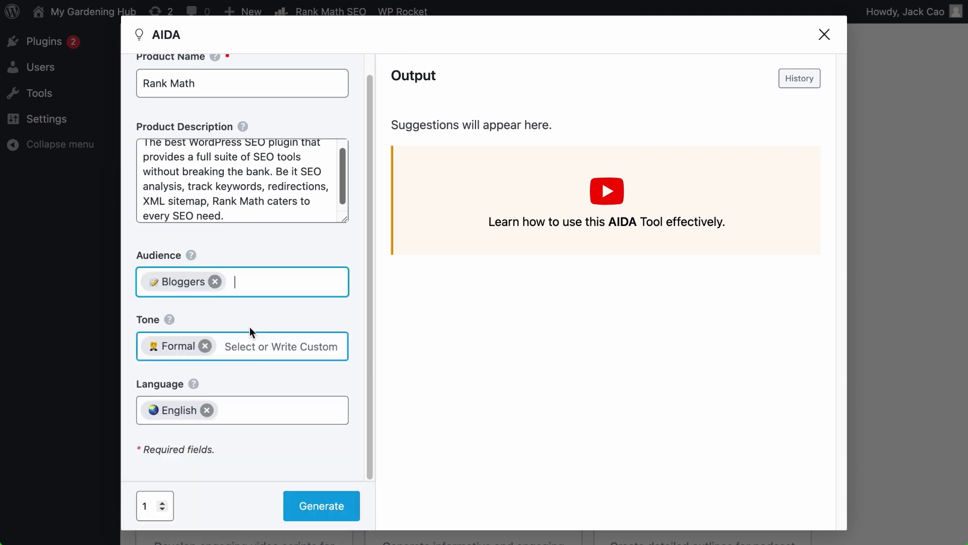
pyautogui.click(250, 282)
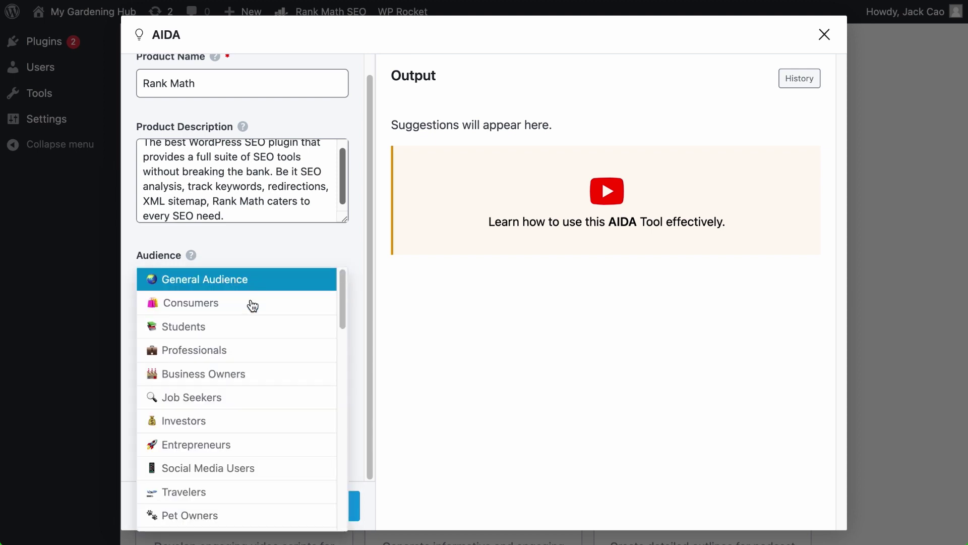
pyautogui.click(242, 373)
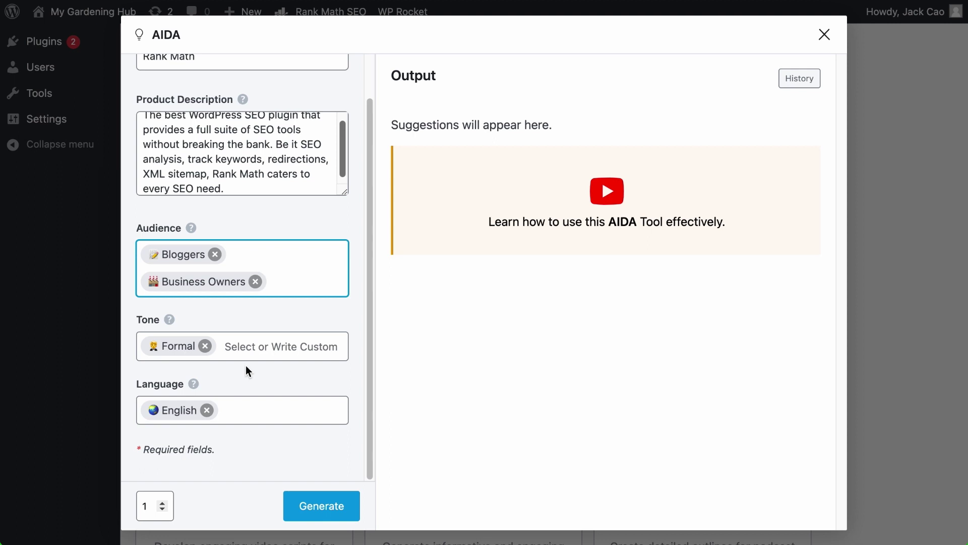
pyautogui.click(280, 282)
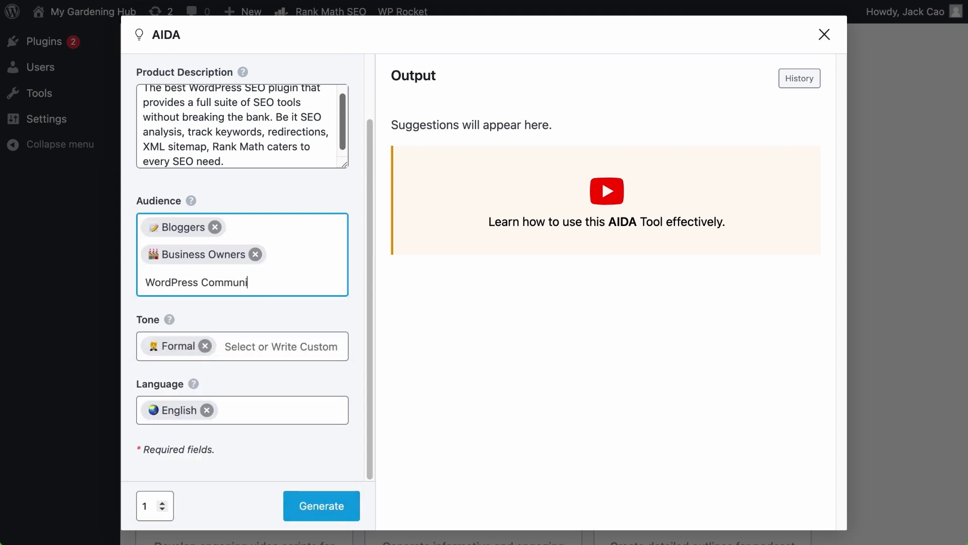
pyautogui.press('Return')
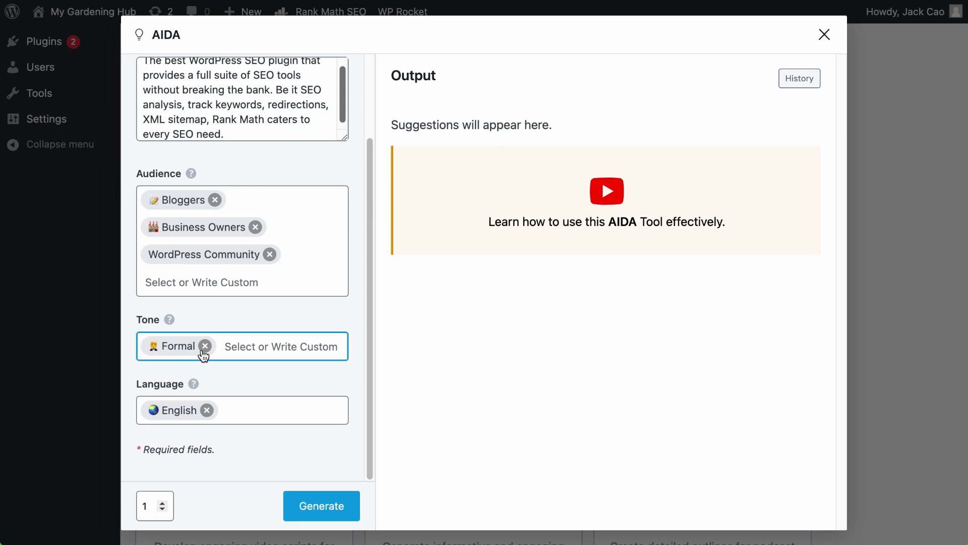
# Step: Add Friendly and a custom Authoritative tone alongside Formal
pyautogui.click(235, 345)
pyautogui.click(231, 365)
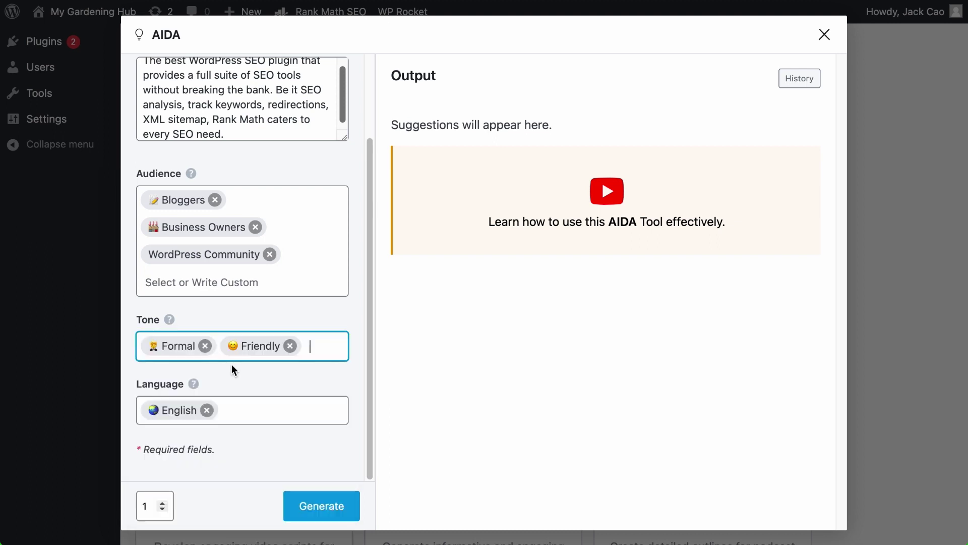
pyautogui.click(302, 345)
pyautogui.scroll(-5, 307, 364)
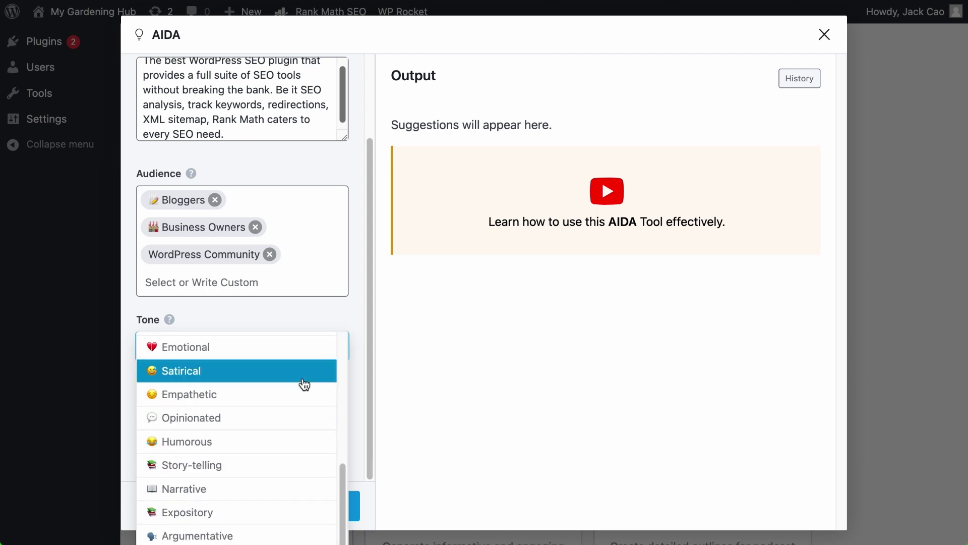
pyautogui.scroll(5, 303, 383)
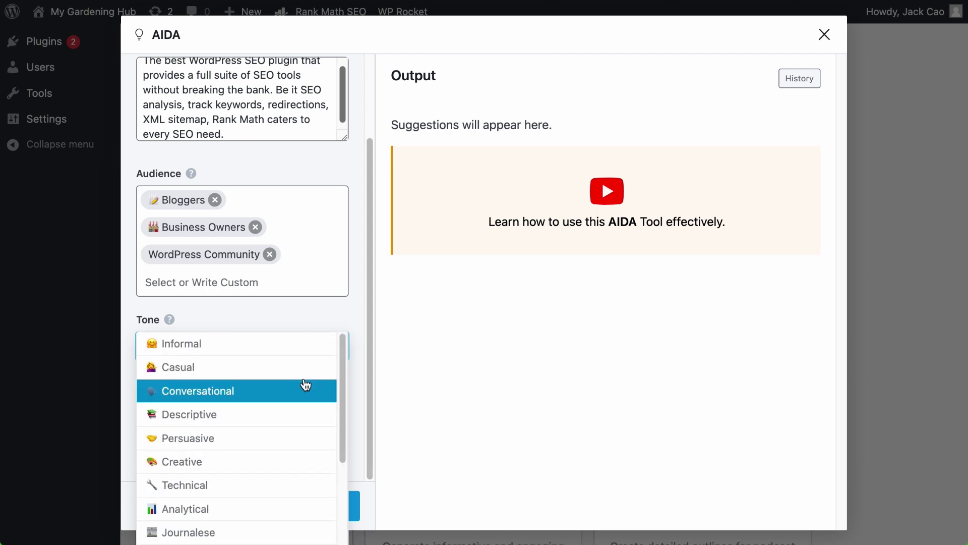
pyautogui.write('Authoritative')
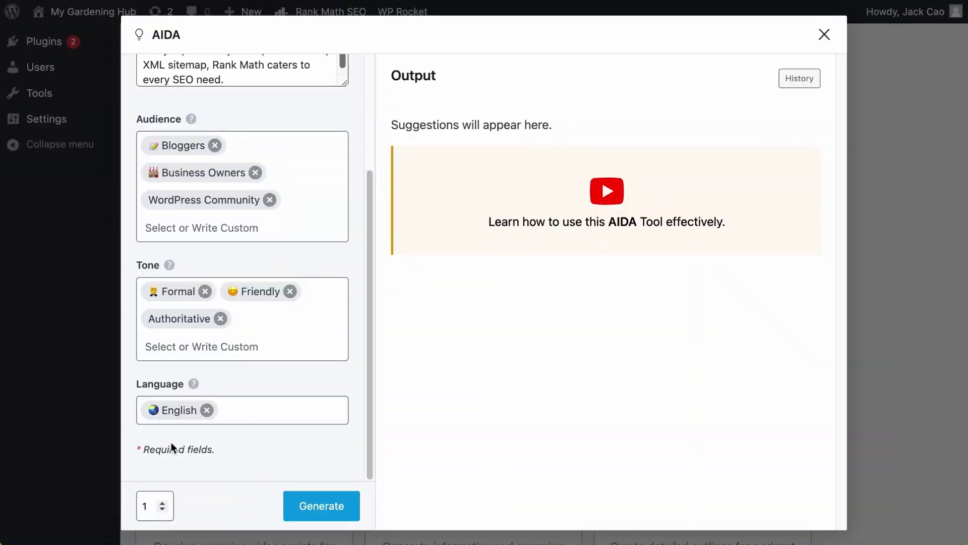
pyautogui.click(226, 410)
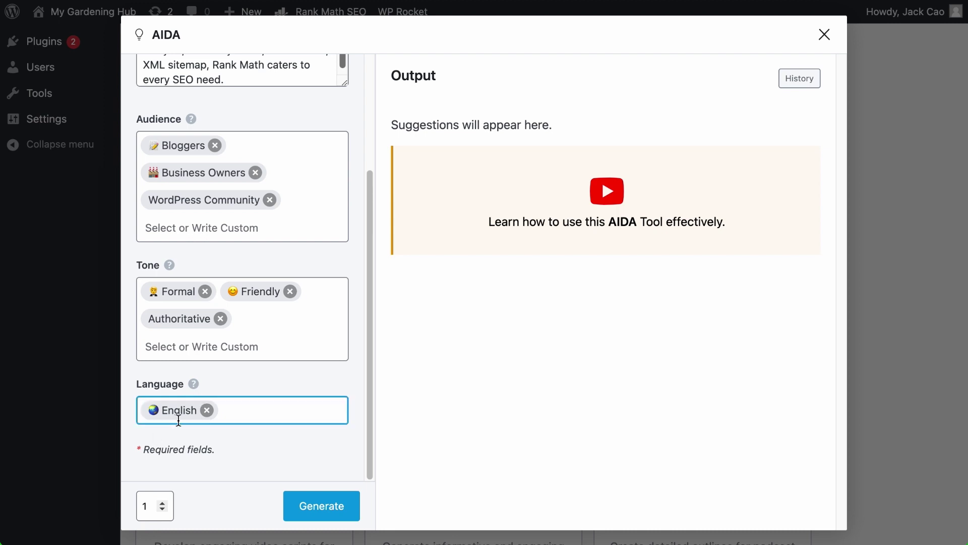
pyautogui.click(206, 409)
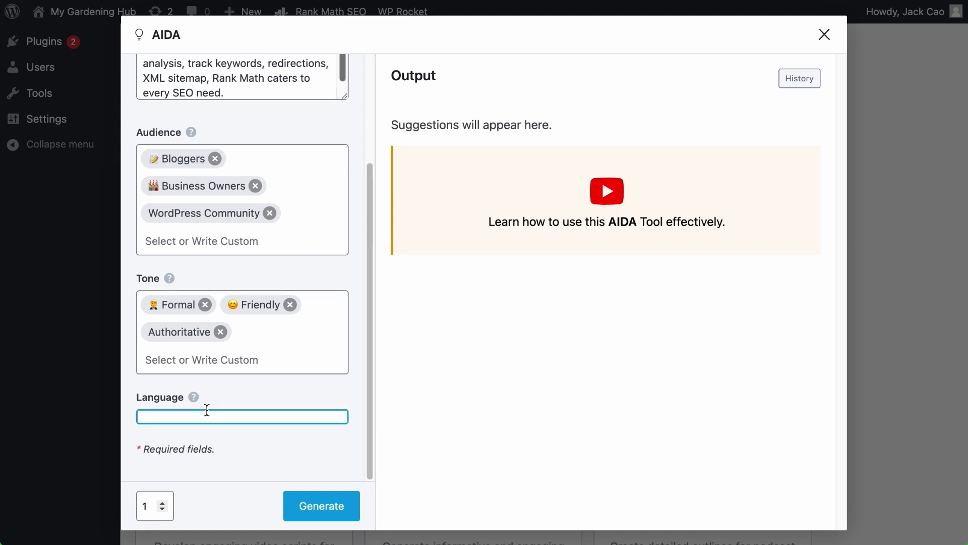
pyautogui.click(207, 410)
pyautogui.click(199, 452)
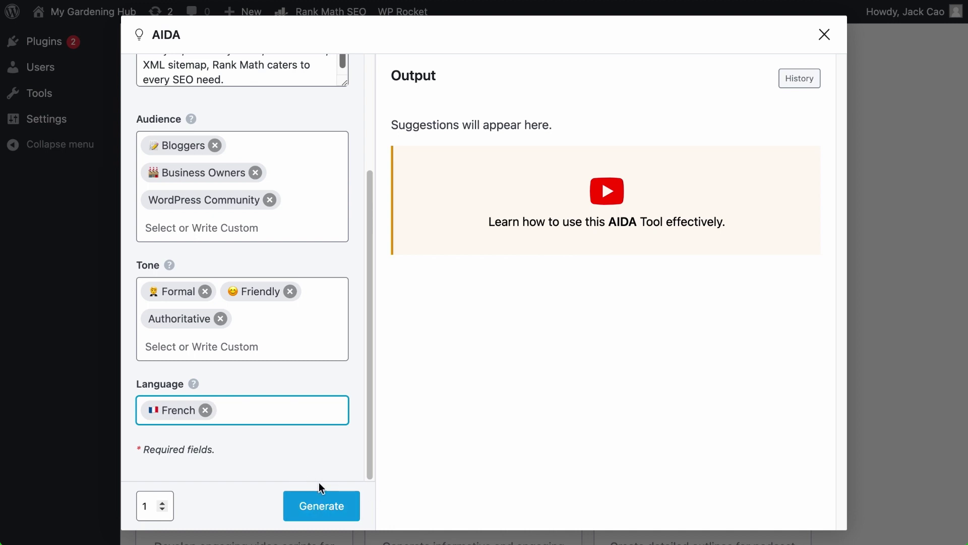
pyautogui.click(206, 410)
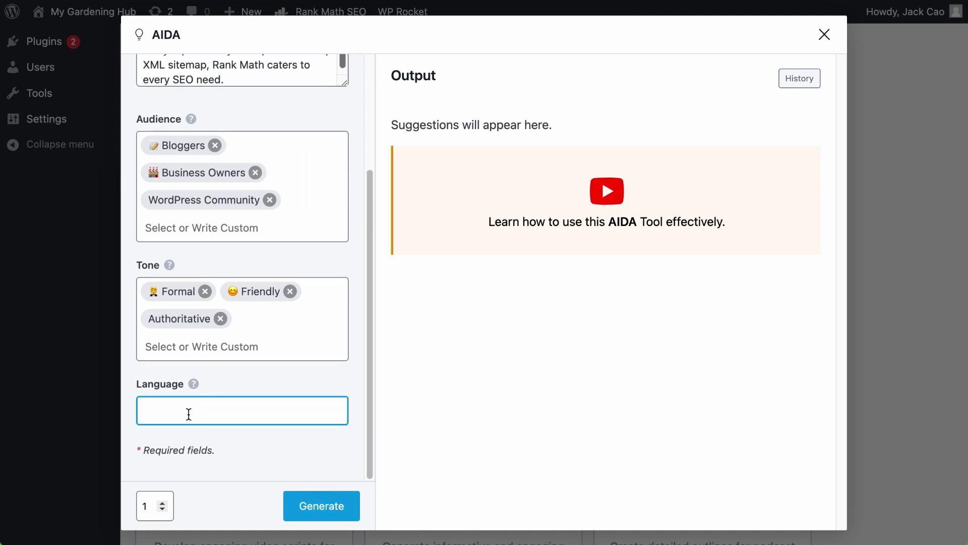
pyautogui.click(189, 412)
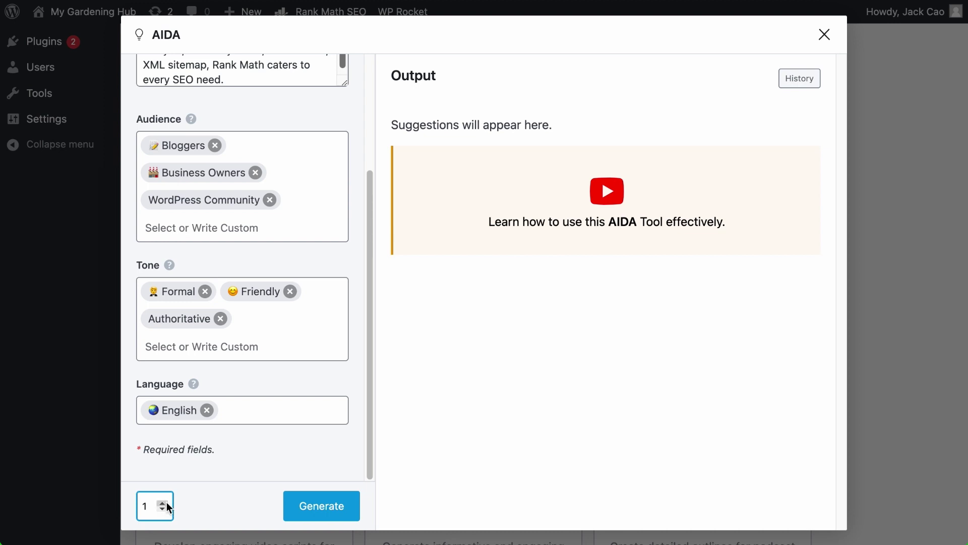
# Step: Set outputs to 1, generate the 207-word Rank Math AIDA copy, and copy it
pyautogui.click(163, 502)
pyautogui.click(164, 511)
pyautogui.click(313, 506)
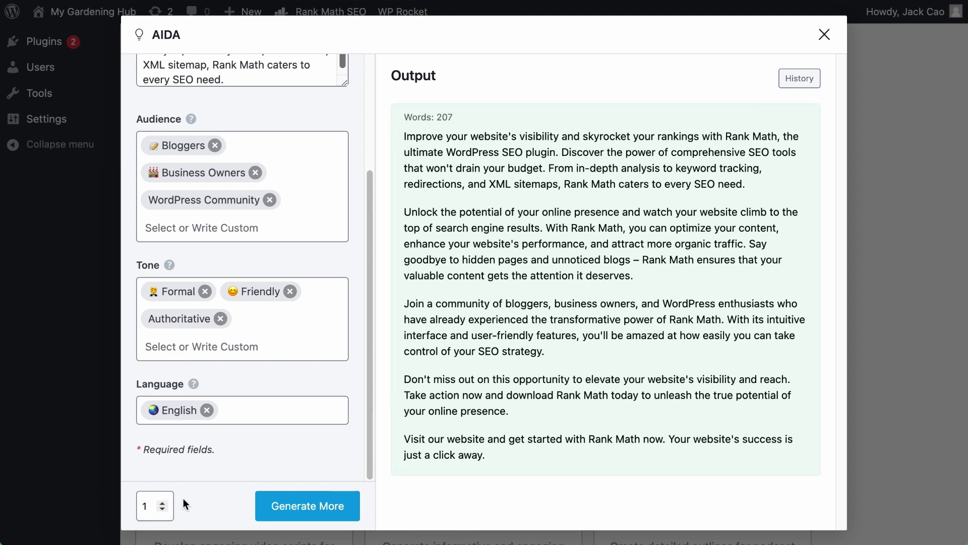
pyautogui.moveTo(605, 289)
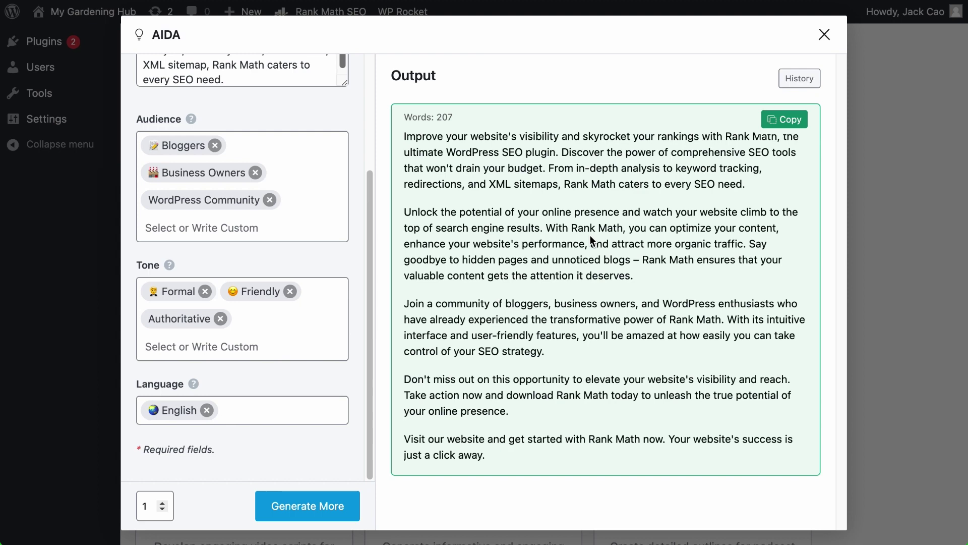
pyautogui.click(784, 119)
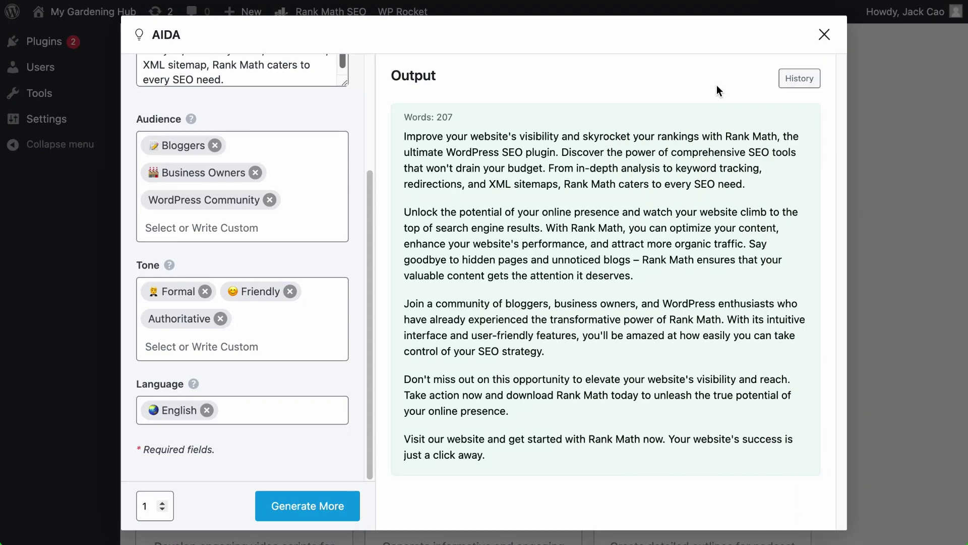
# Step: Close the AIDA dialog and reopen it from the AIDA template card
pyautogui.click(825, 36)
pyautogui.click(295, 114)
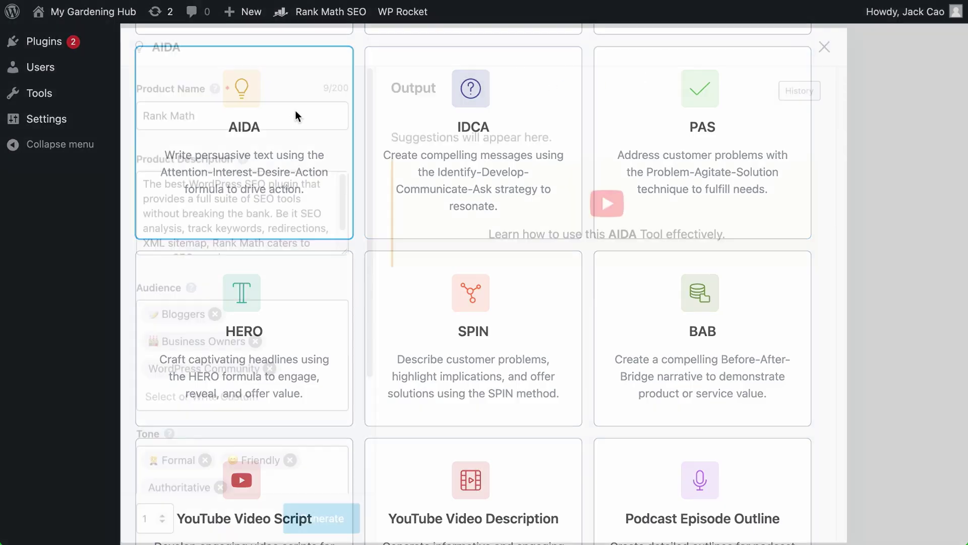
pyautogui.click(441, 268)
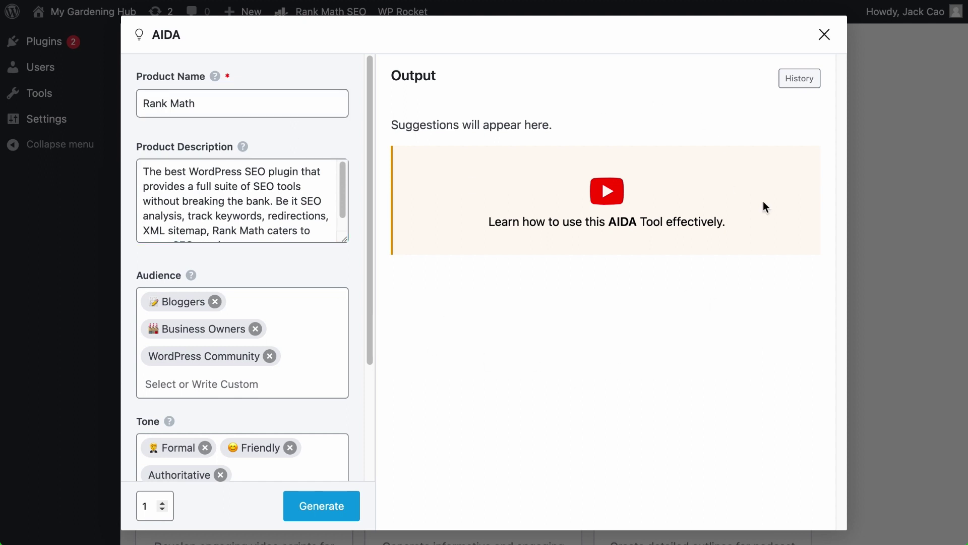
# Step: Open the AIDA output History to list earlier copies, including the 207-word text
pyautogui.click(799, 78)
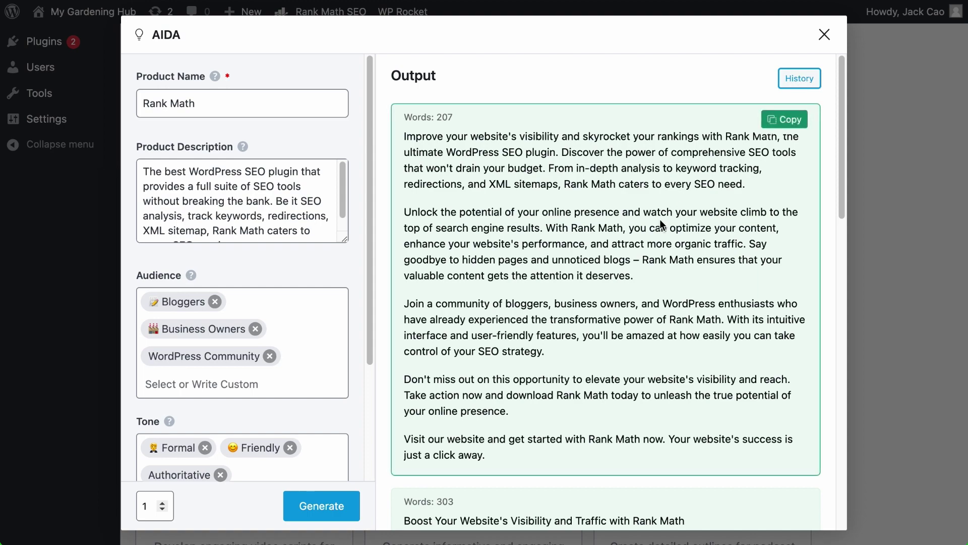
pyautogui.scroll(-8, 660, 219)
pyautogui.scroll(-5, 660, 218)
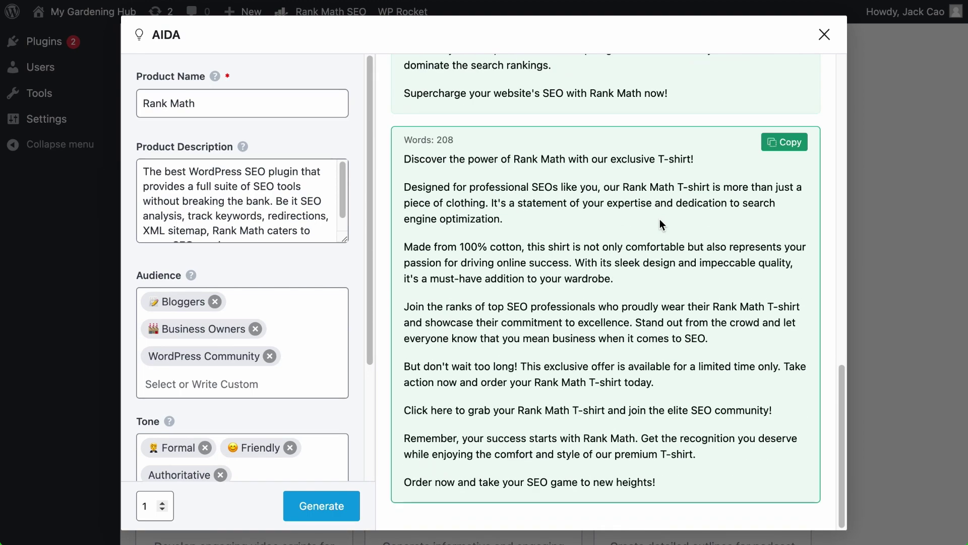
pyautogui.scroll(15, 660, 219)
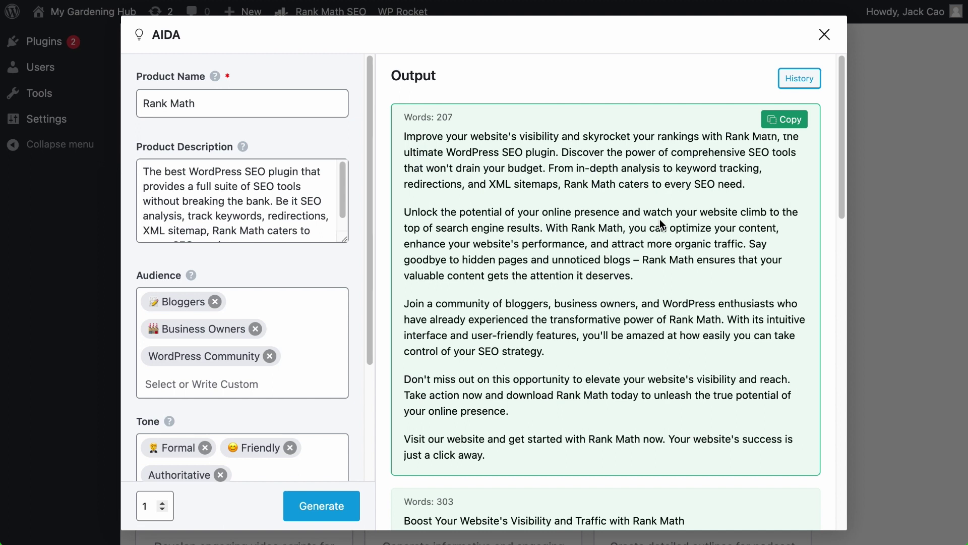
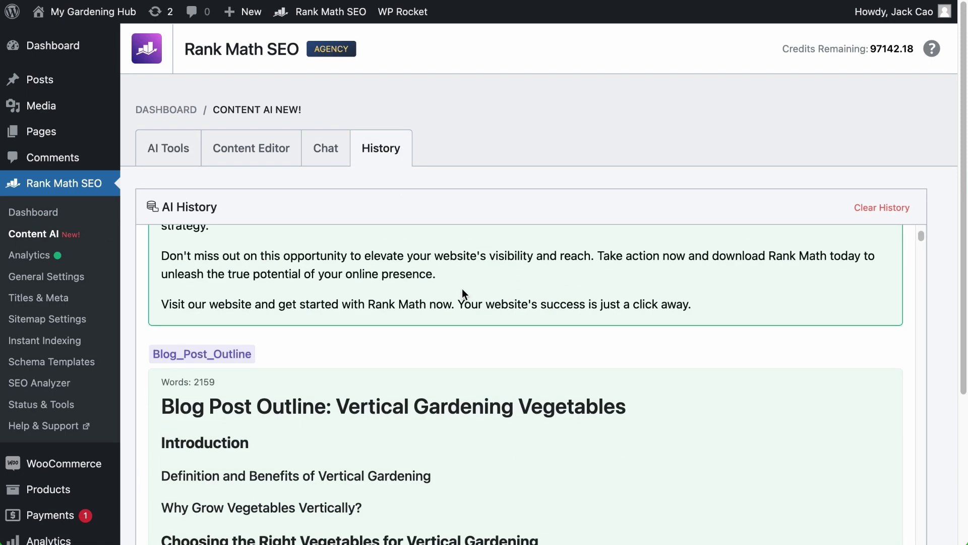
pyautogui.scroll(-5, 465, 293)
pyautogui.scroll(-5, 464, 294)
pyautogui.scroll(-5, 465, 293)
pyautogui.scroll(-5, 465, 294)
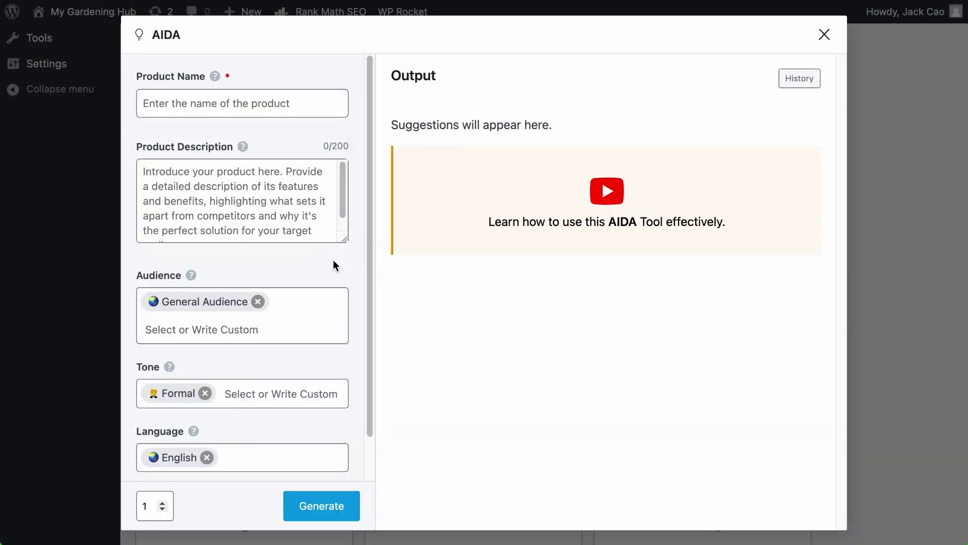
# Step: Inspect the AIDA defaults (General Audience, English, Formal), then leave for the Dashboard
pyautogui.click(317, 318)
pyautogui.scroll(-2, 265, 323)
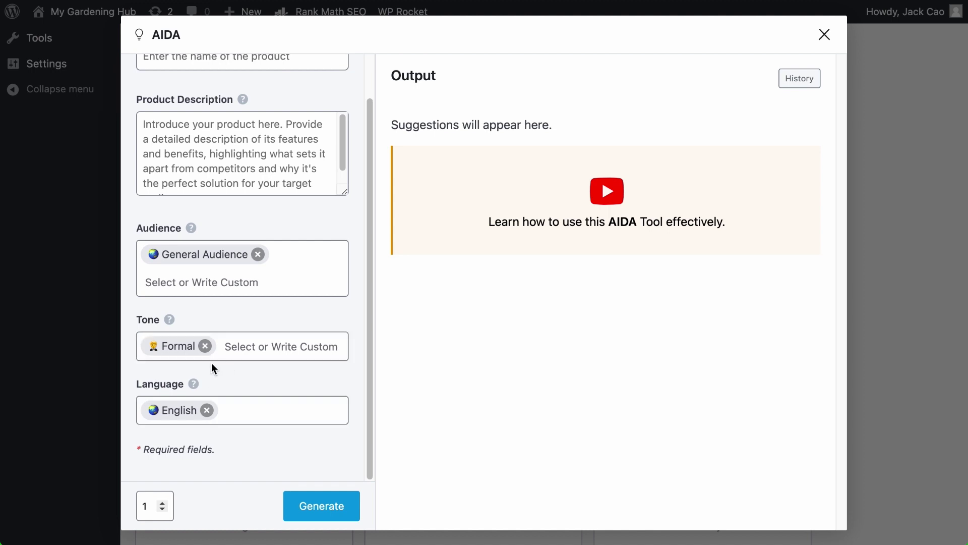
pyautogui.click(221, 407)
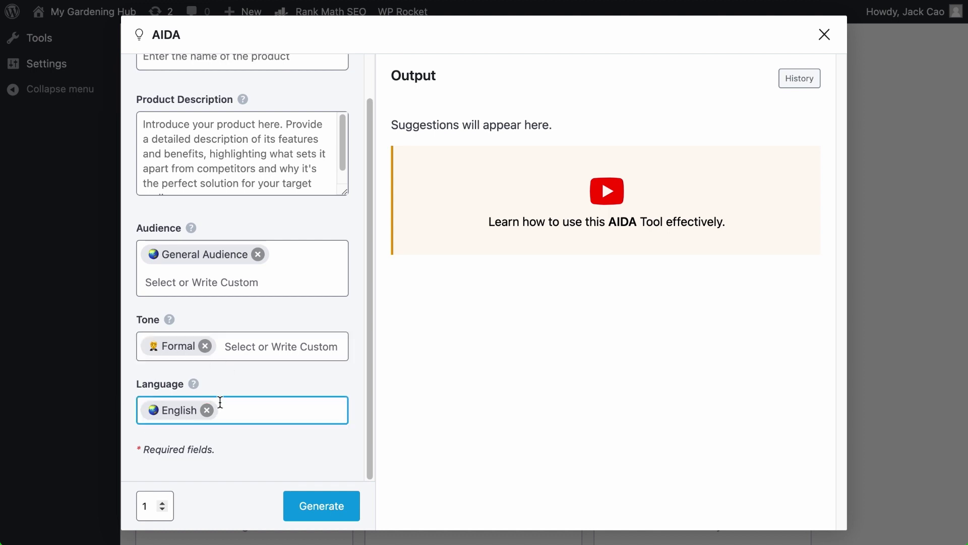
pyautogui.click(175, 350)
pyautogui.click(226, 240)
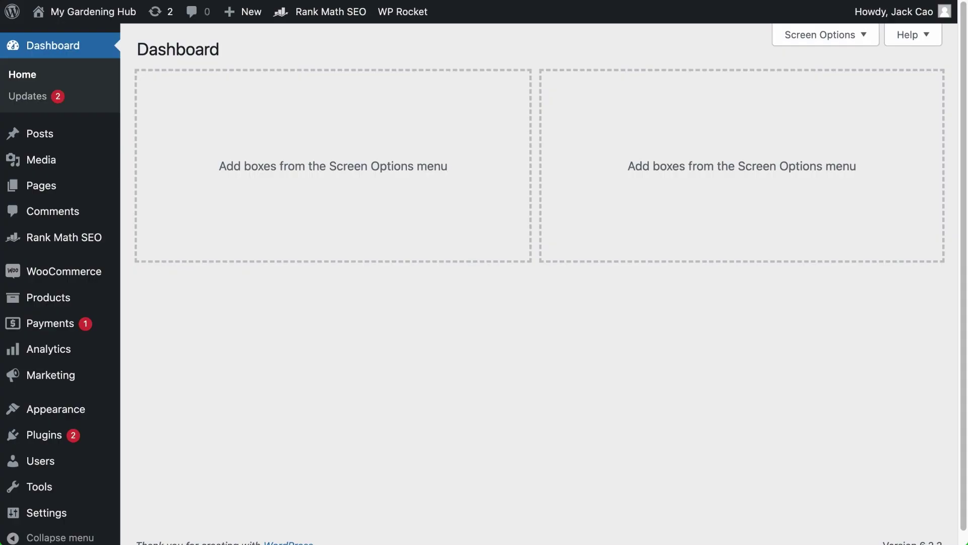
pyautogui.moveTo(63, 236)
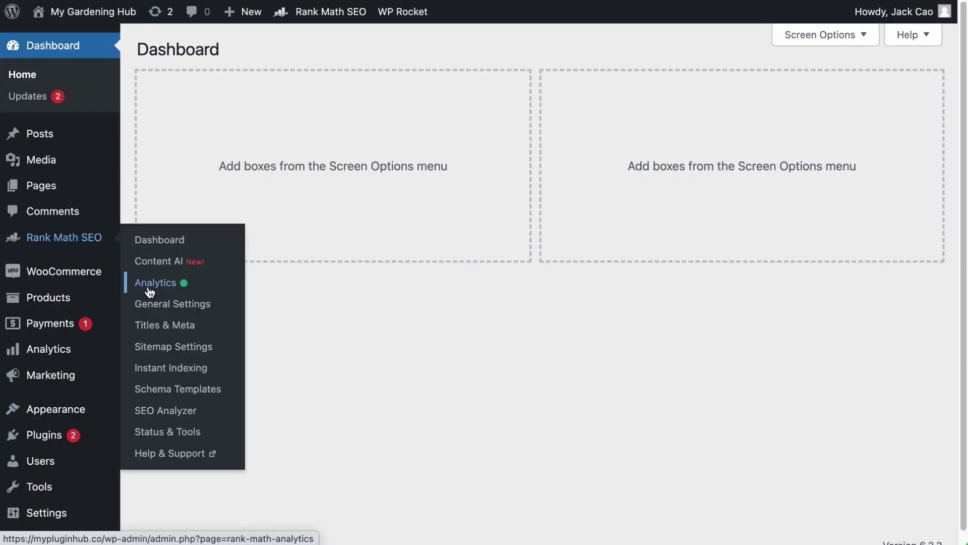
# Step: Open Rank Math General Settings at the Content AI section showing Formal, General Audience and English
pyautogui.click(173, 303)
pyautogui.click(195, 266)
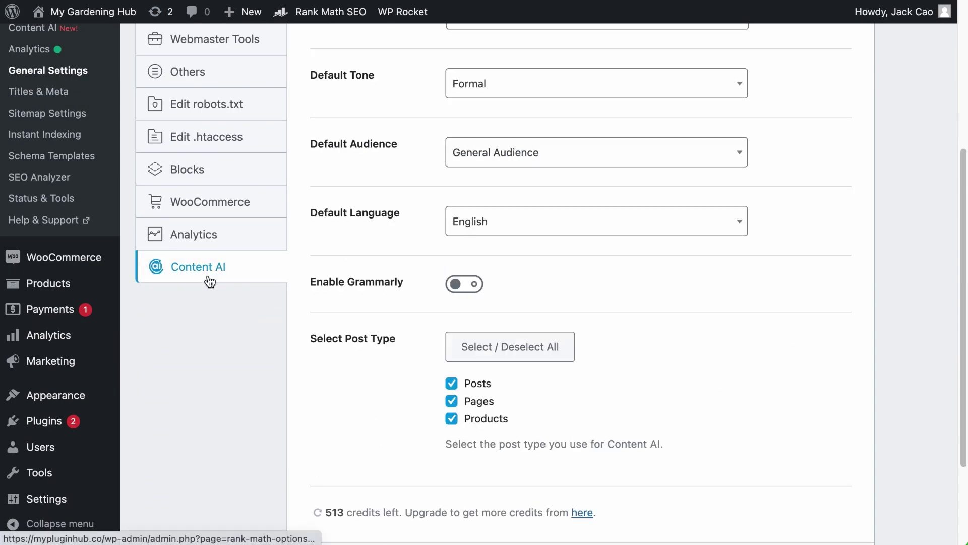
pyautogui.scroll(1, 213, 284)
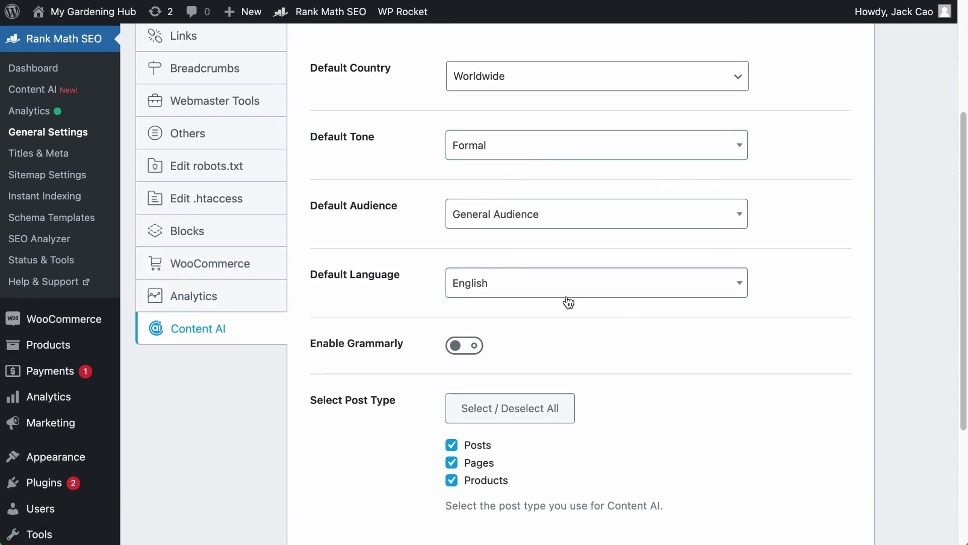
pyautogui.scroll(-5, 767, 218)
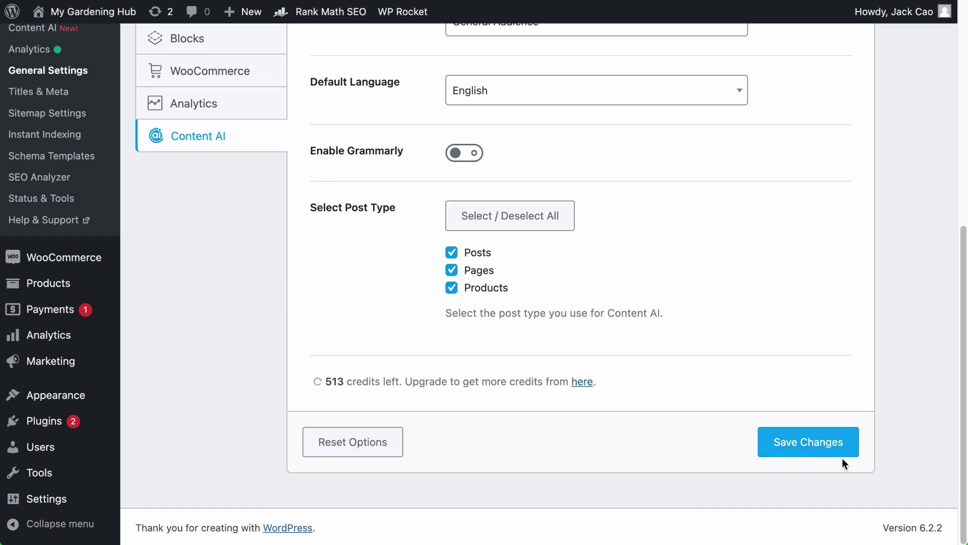